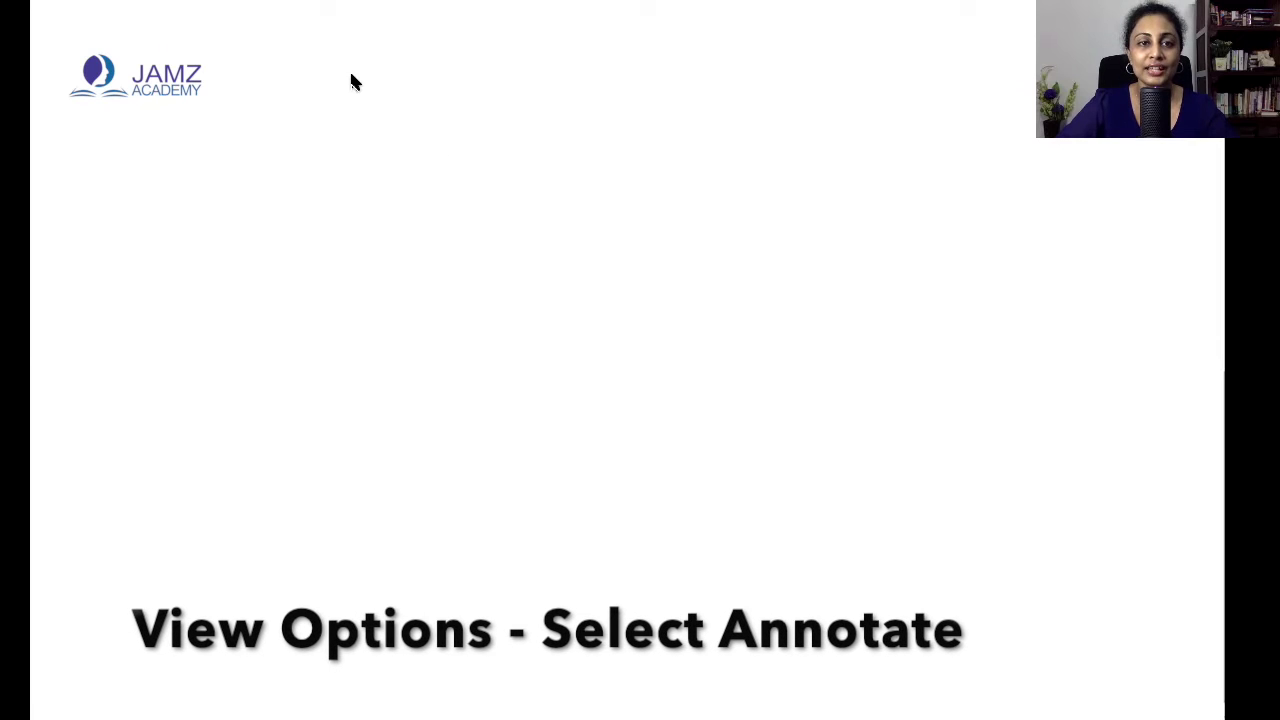
Start a text annotation on the Zoom whiteboard
{"action": "left_click", "coordinate": [351, 284]}
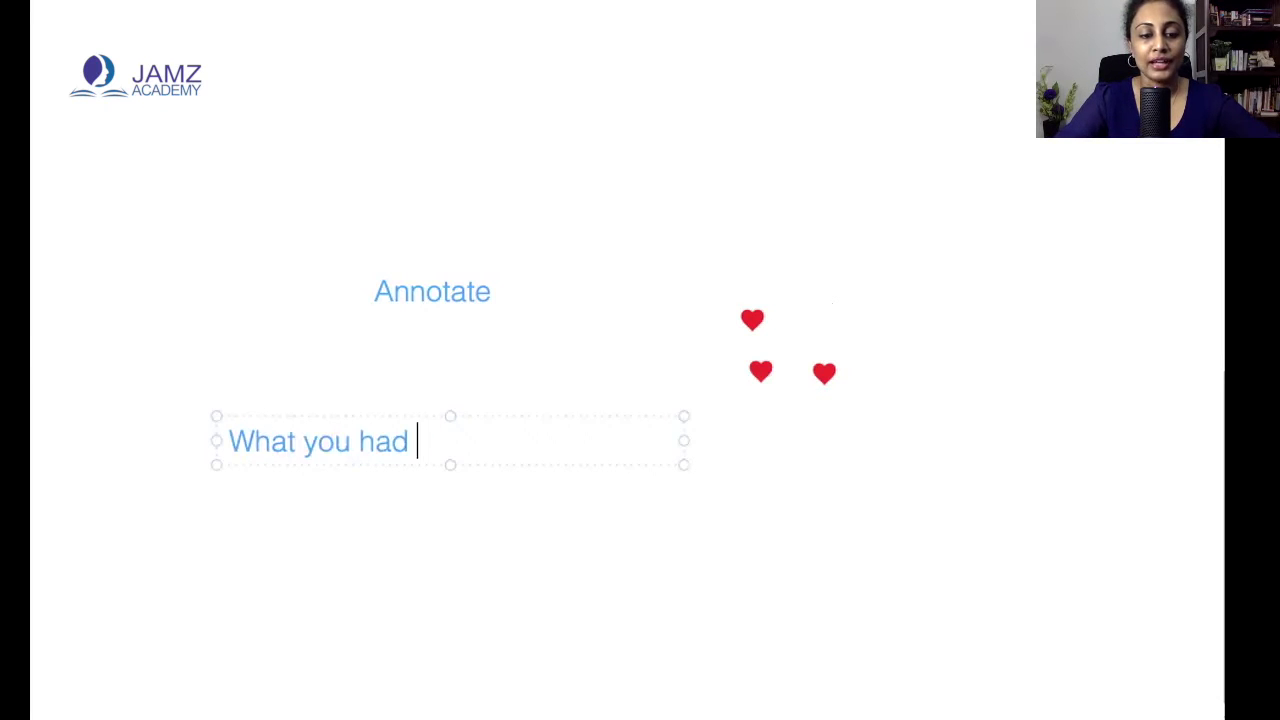
Write 'What you had for lunch?' as whiteboard text beneath 'Annotate'
{"action": "type", "text": "nch"}
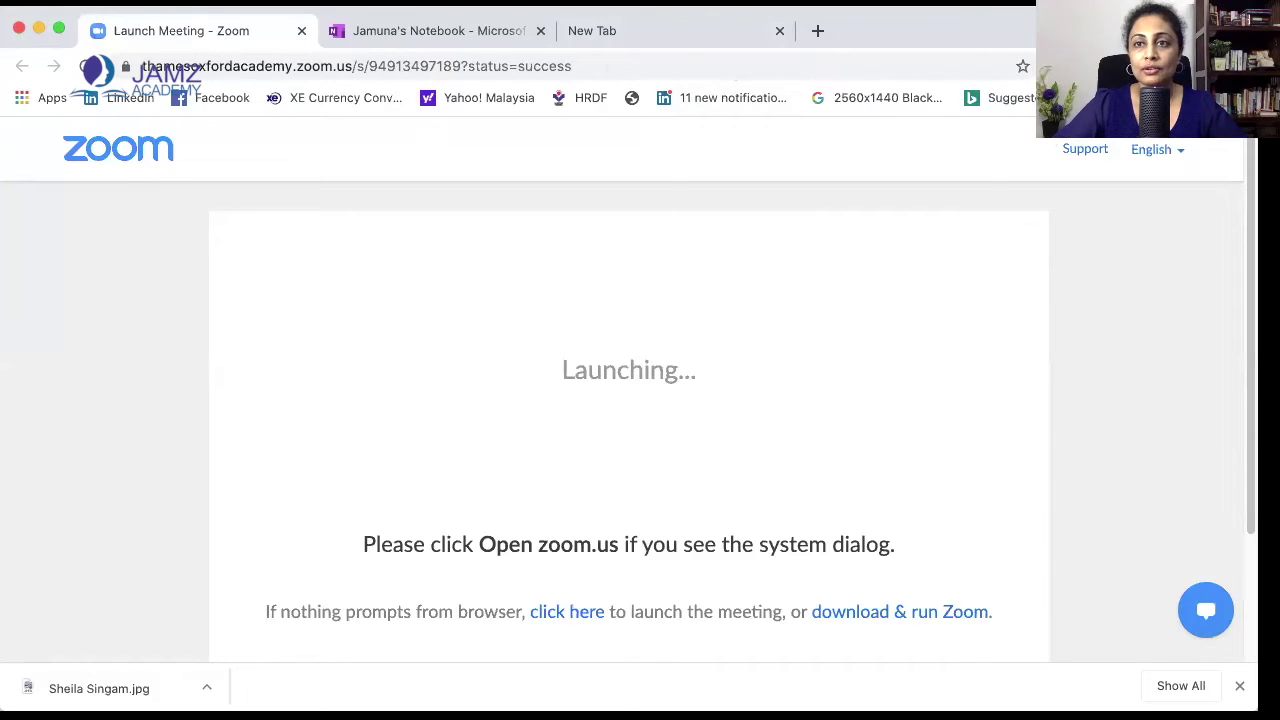
On the new tab, open the Google apps grid and scroll down toward Jamboard
{"action": "left_click", "coordinate": [1203, 66]}
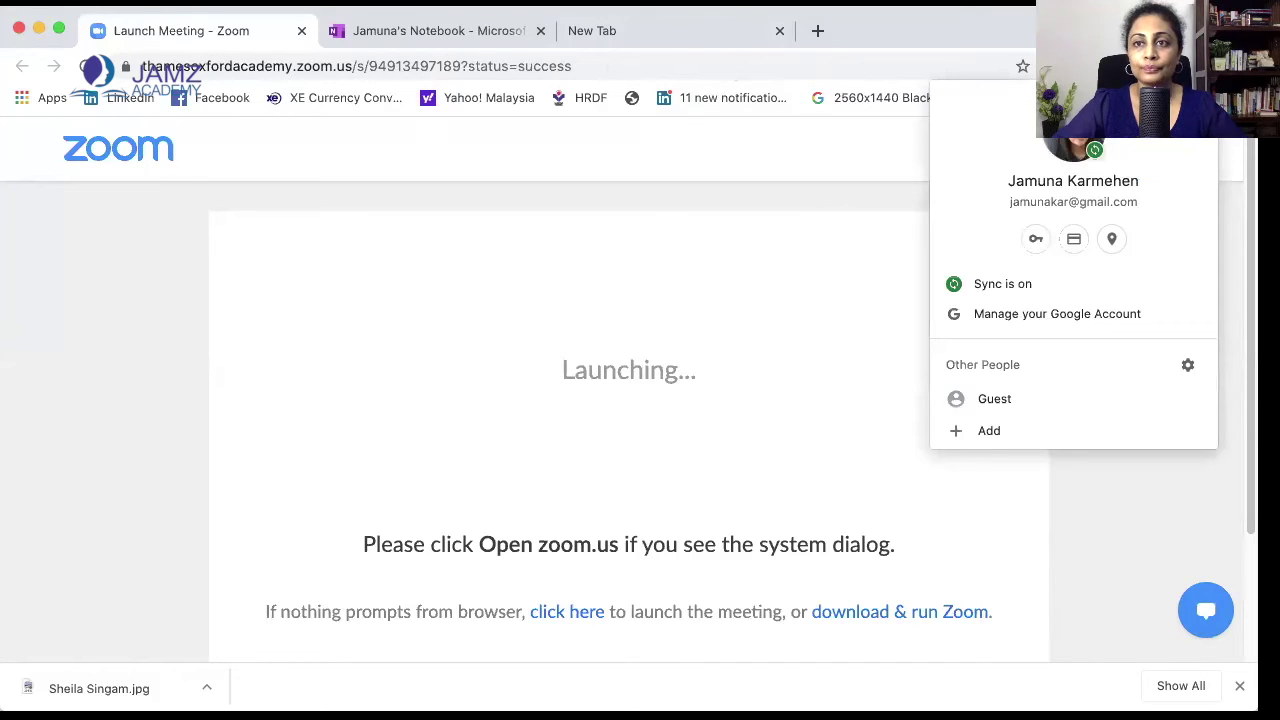
{"action": "left_click", "coordinate": [687, 27]}
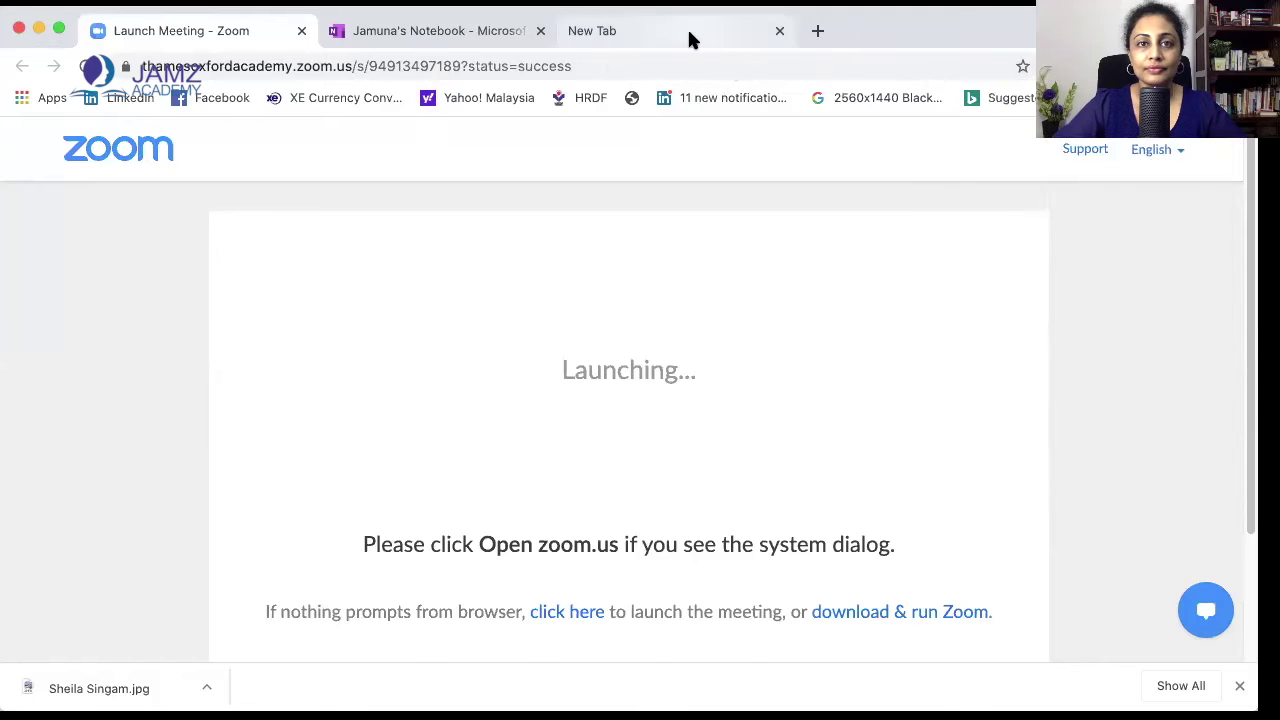
{"action": "left_click", "coordinate": [1181, 147]}
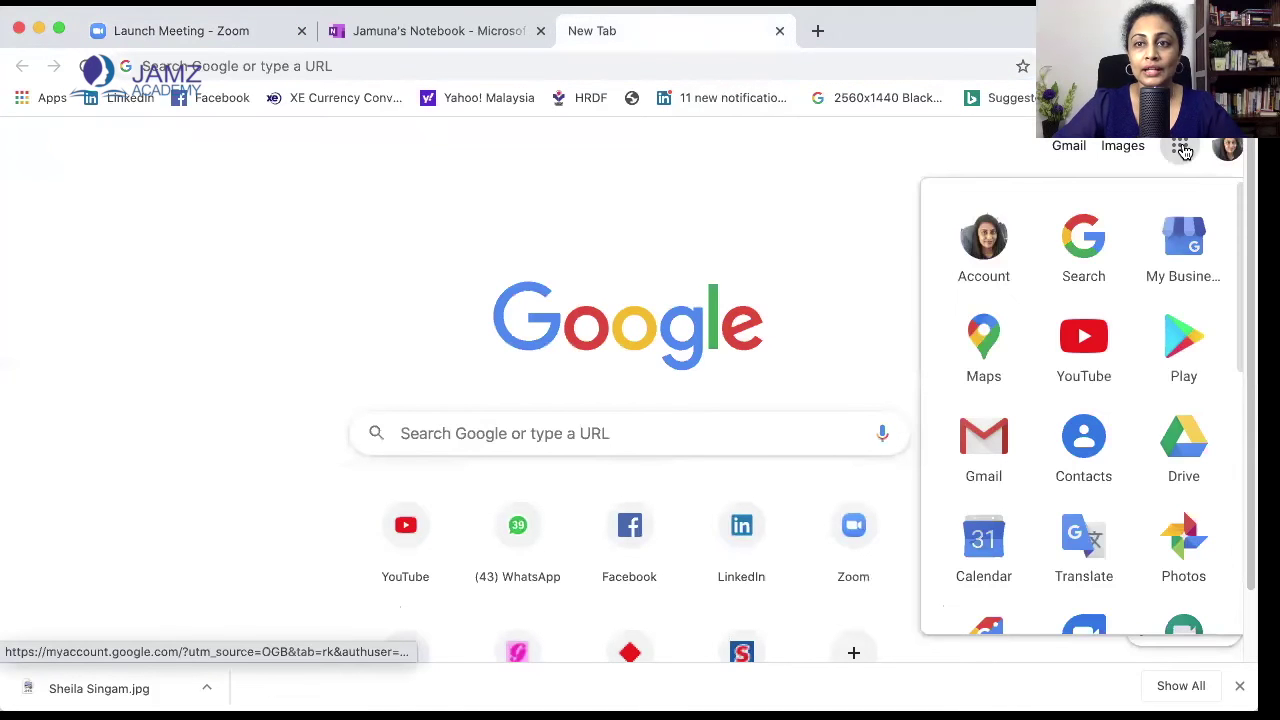
{"action": "scroll", "coordinate": [1131, 436], "scroll_direction": "down", "scroll_amount": 5}
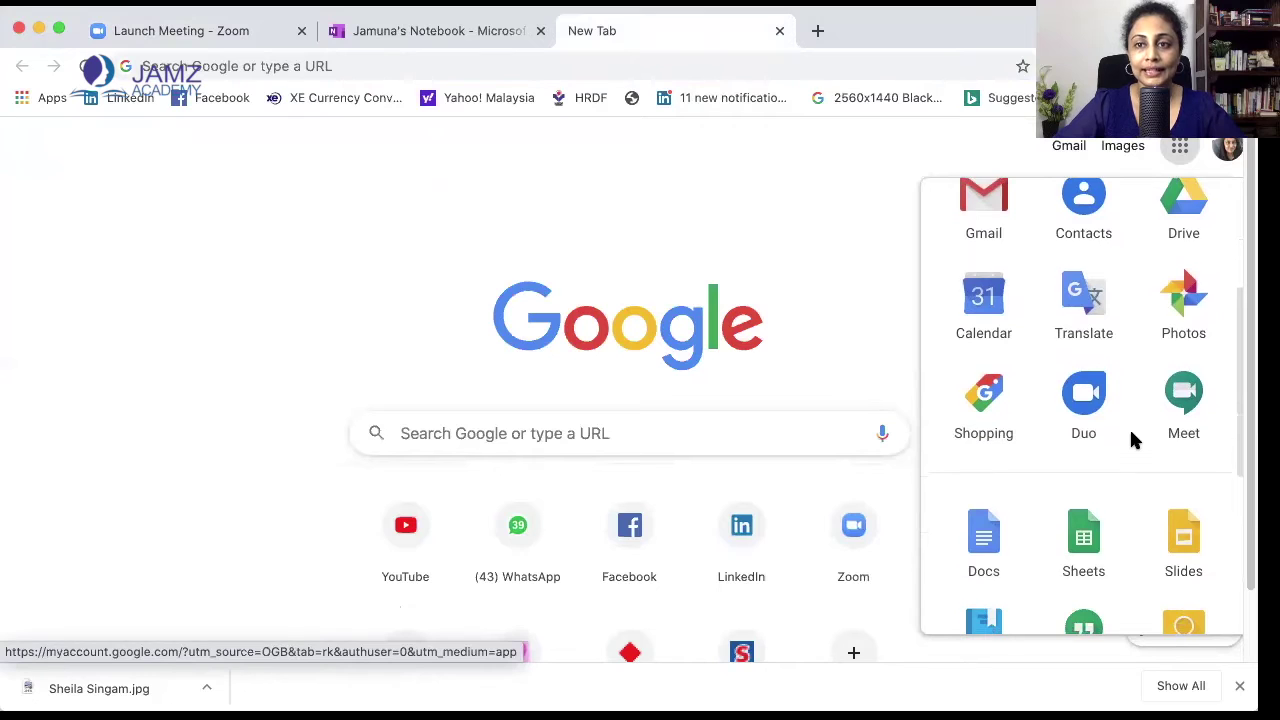
{"action": "scroll", "coordinate": [1131, 434], "scroll_direction": "down", "scroll_amount": 3}
{"action": "scroll", "coordinate": [1131, 432], "scroll_direction": "down", "scroll_amount": 3}
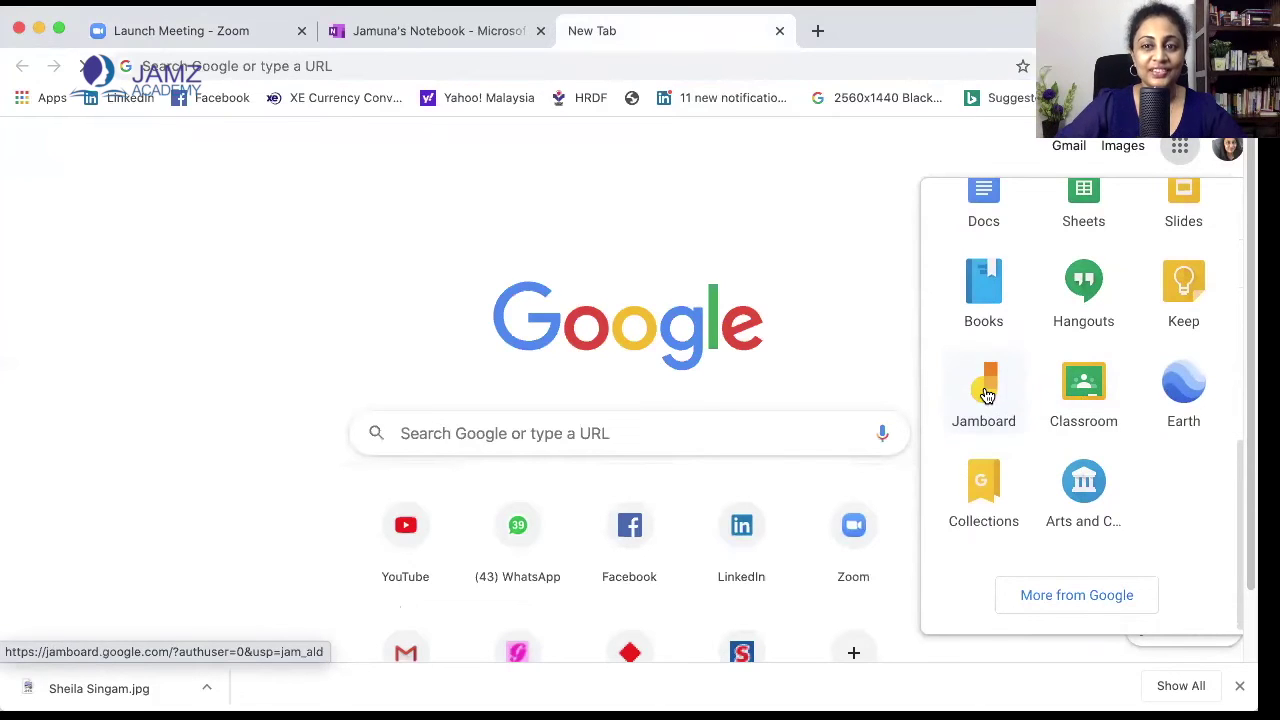
Launch Jamboard and open the 'Jam's First Tutorial' jam from its card
{"action": "left_click", "coordinate": [986, 395]}
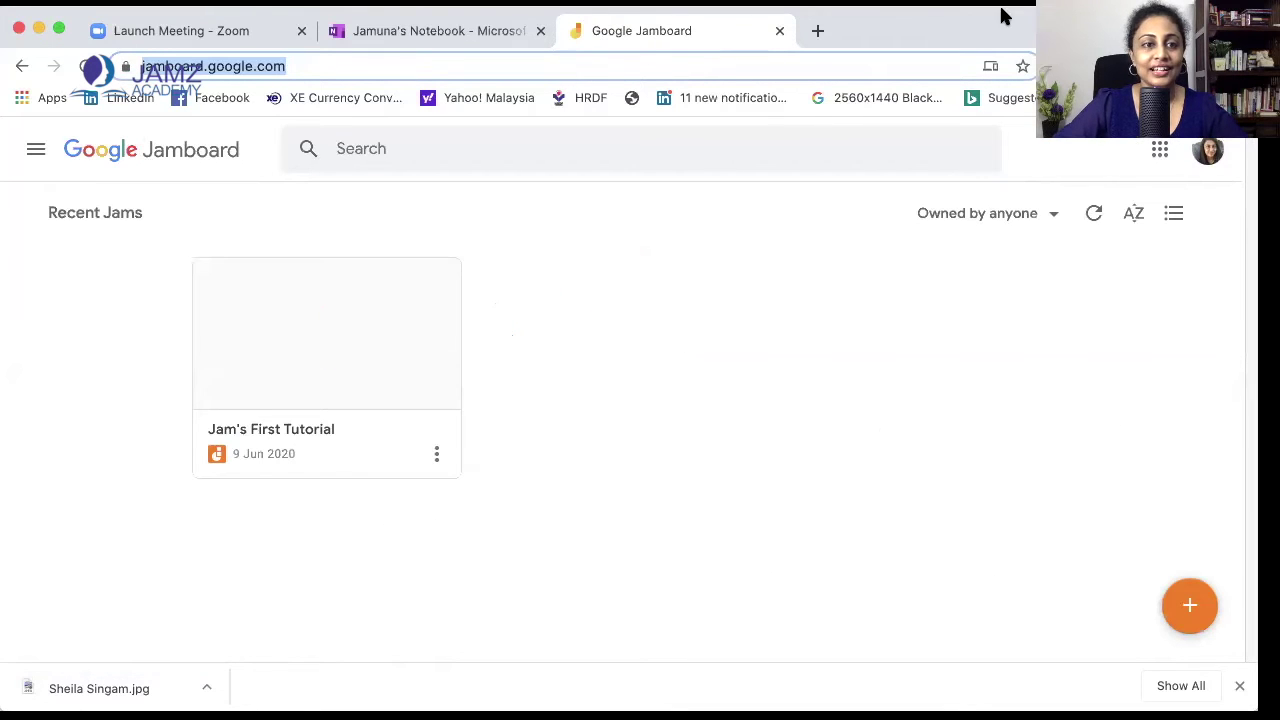
{"action": "left_click", "coordinate": [435, 455]}
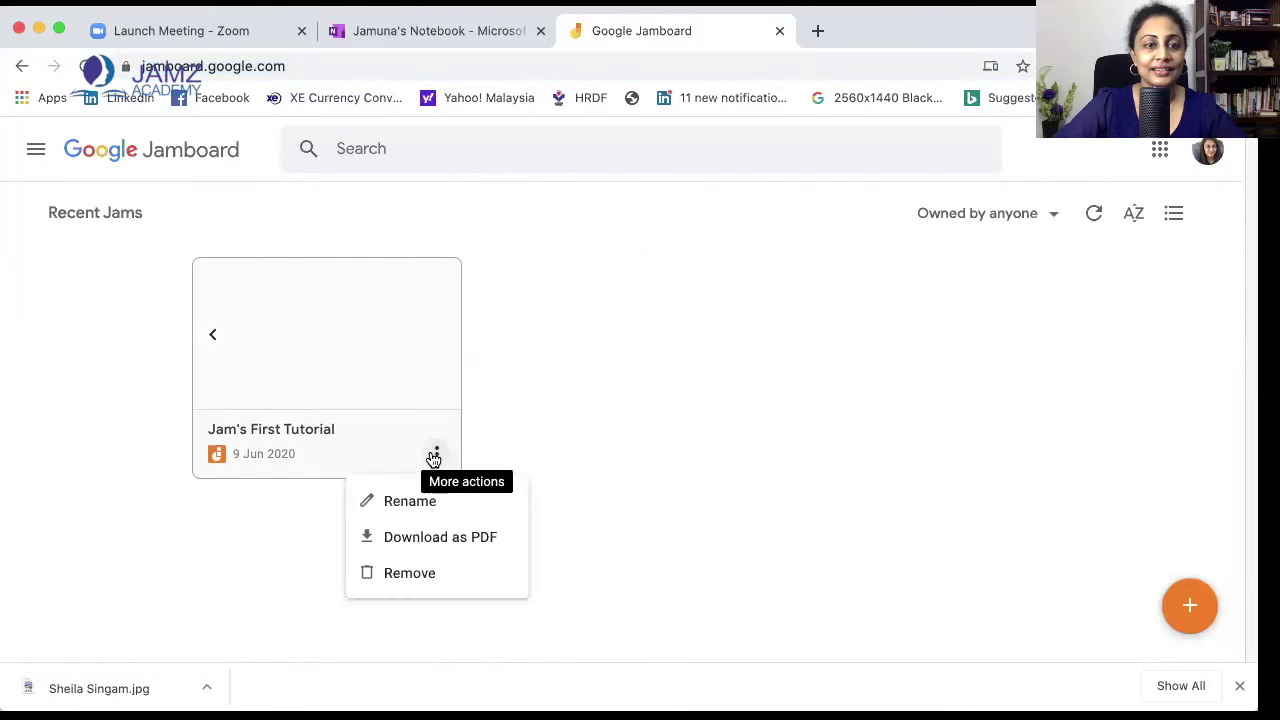
{"action": "left_click", "coordinate": [307, 451]}
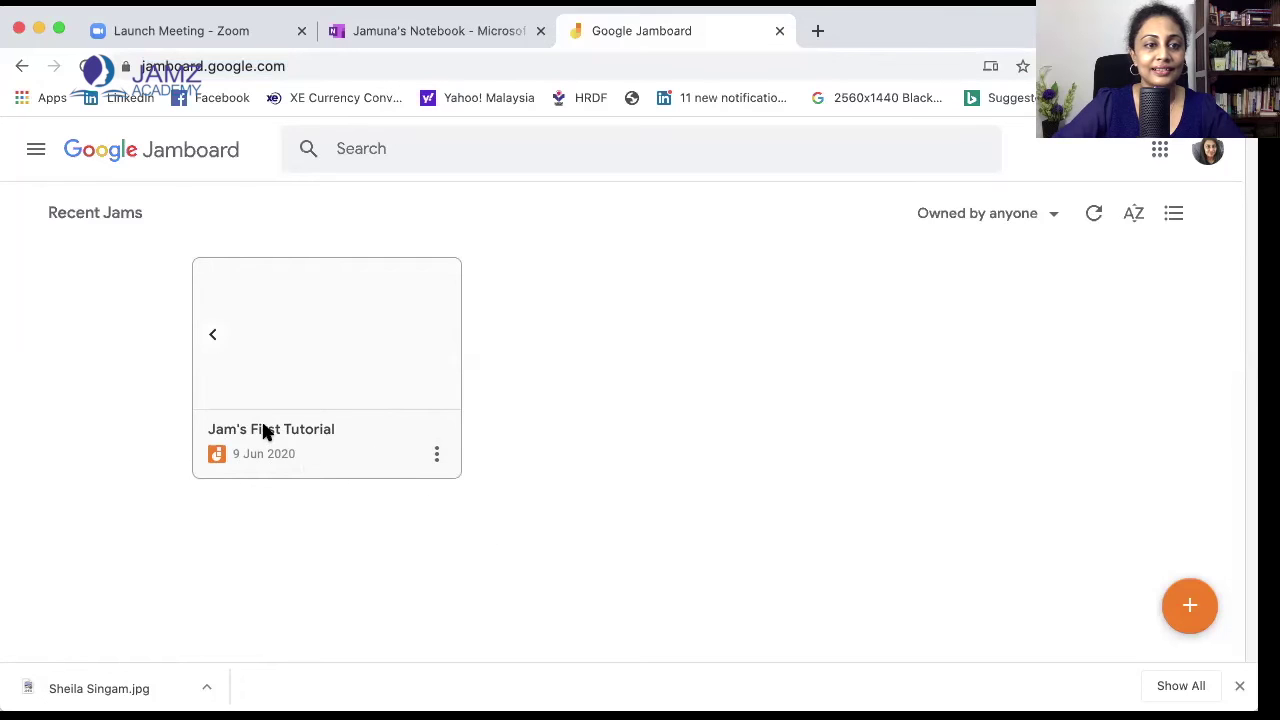
{"action": "left_click", "coordinate": [214, 334]}
{"action": "left_click", "coordinate": [333, 336]}
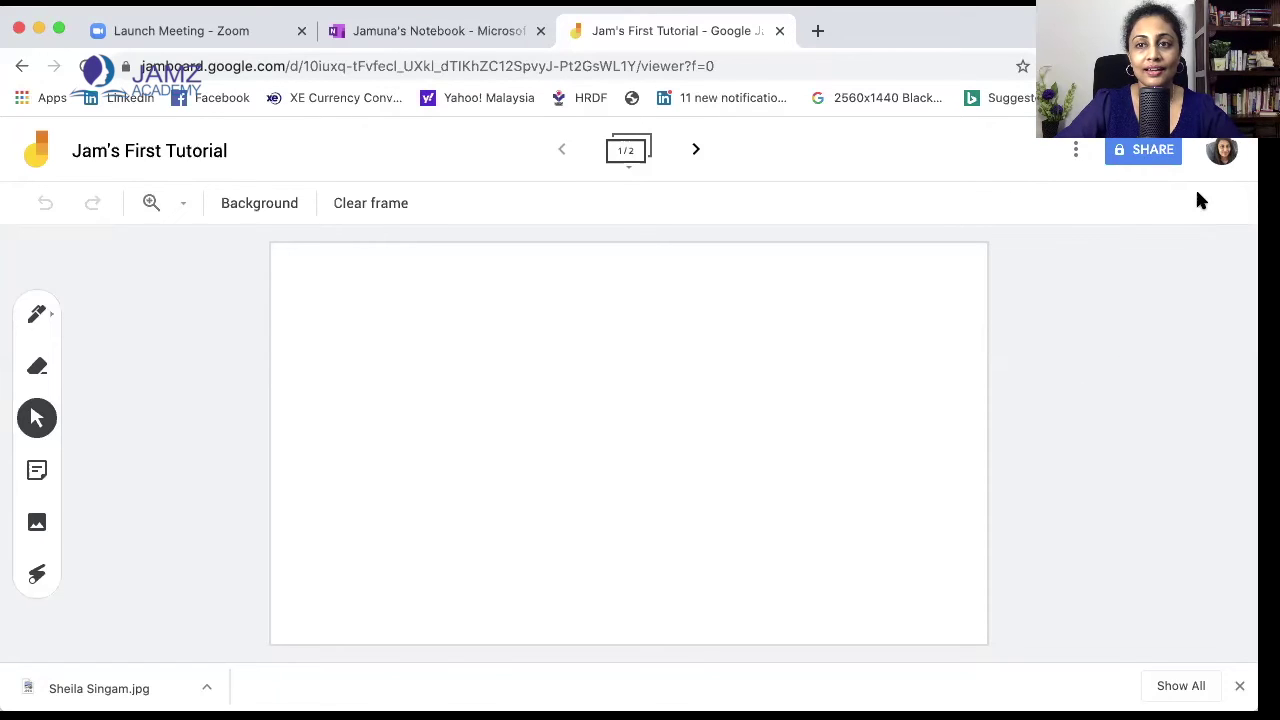
{"action": "left_click", "coordinate": [1137, 158]}
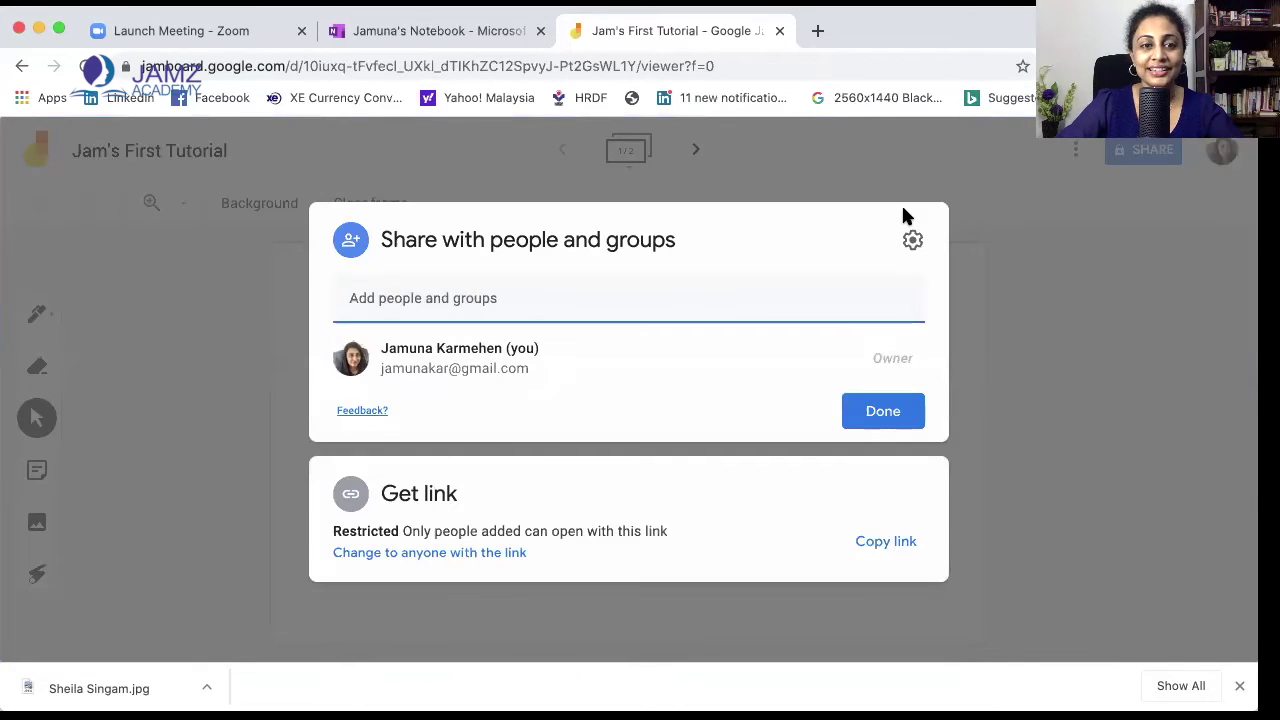
{"action": "left_click", "coordinate": [359, 298]}
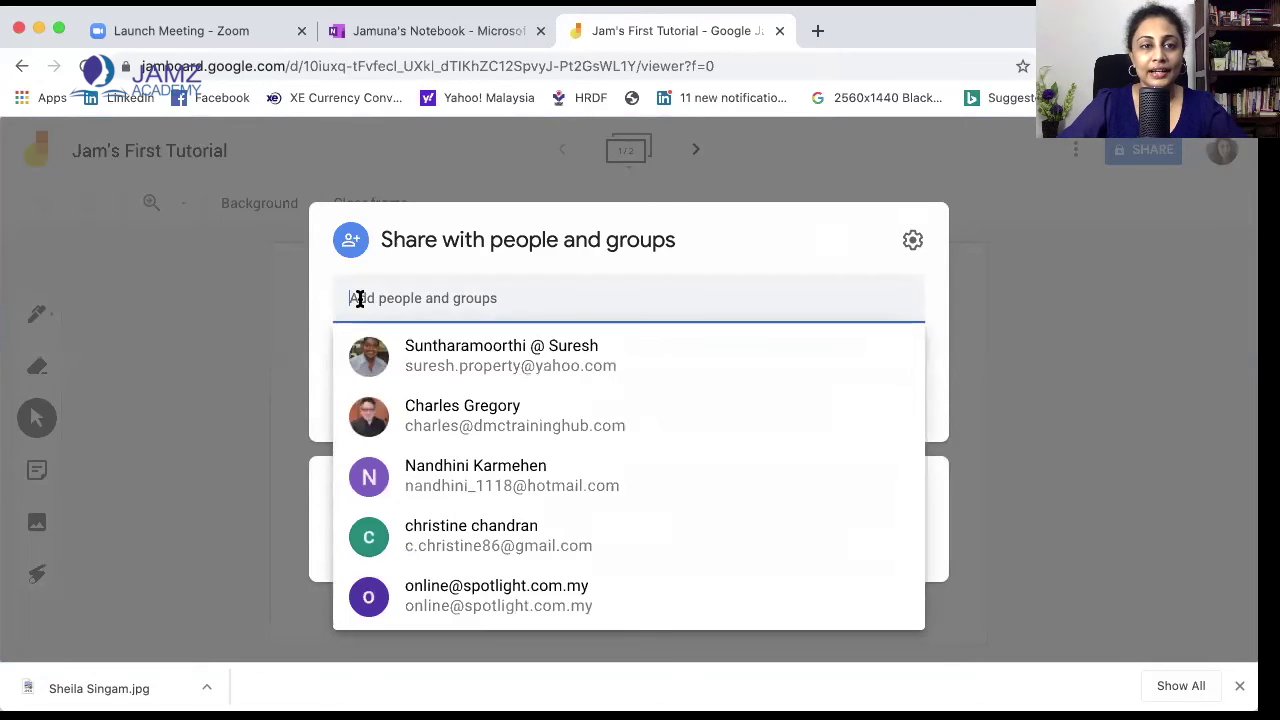
{"action": "left_click", "coordinate": [757, 157]}
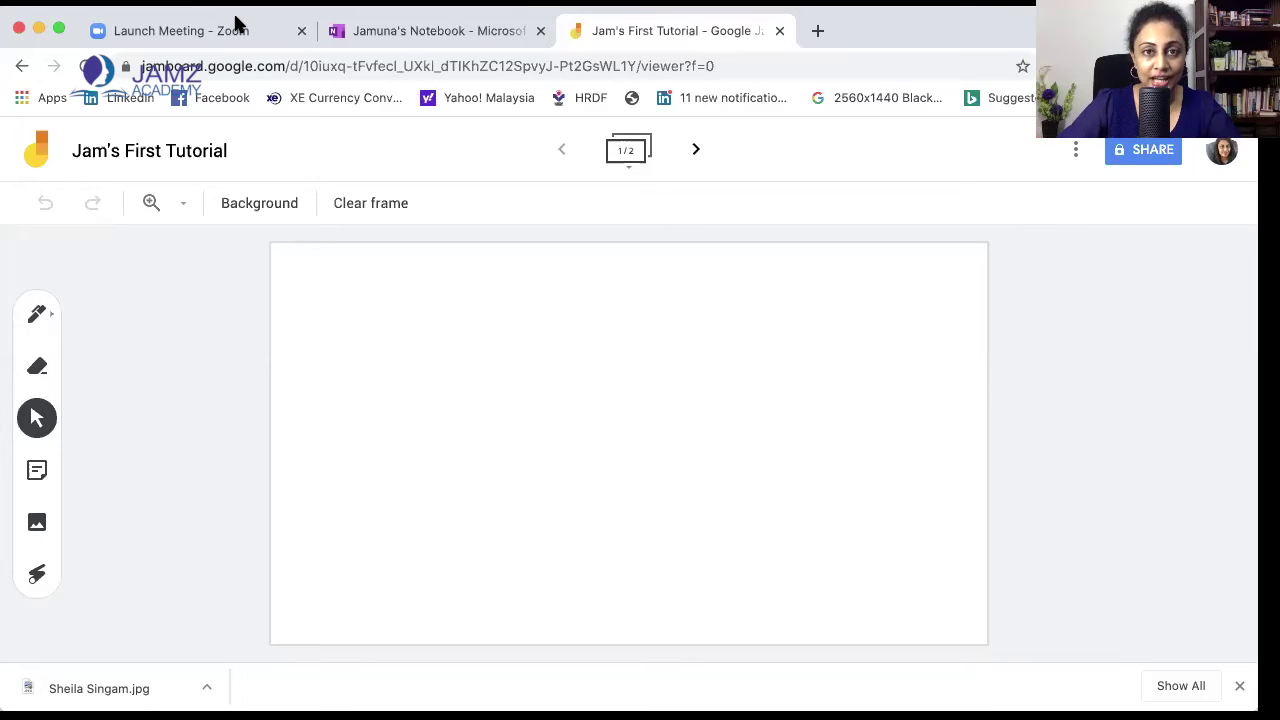
{"action": "left_click", "coordinate": [143, 66]}
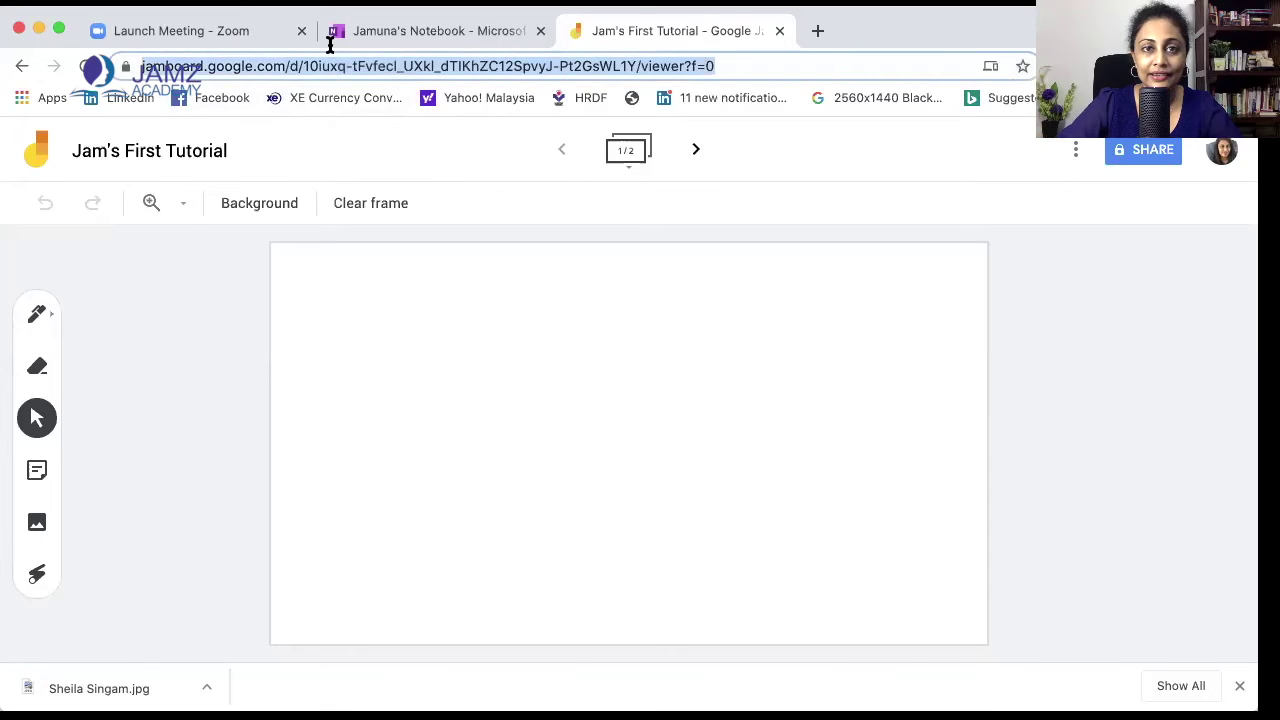
{"action": "left_click_drag", "start_coordinate": [143, 66], "coordinate": [740, 53]}
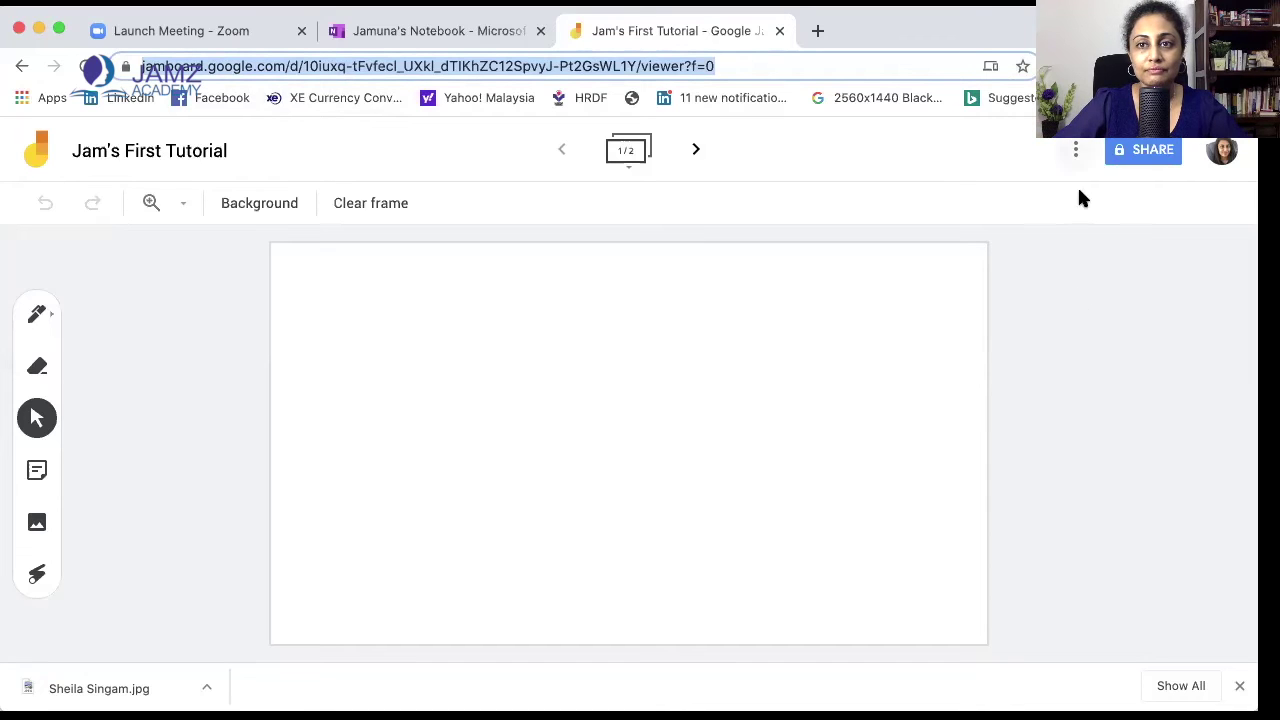
{"action": "left_click", "coordinate": [1100, 432]}
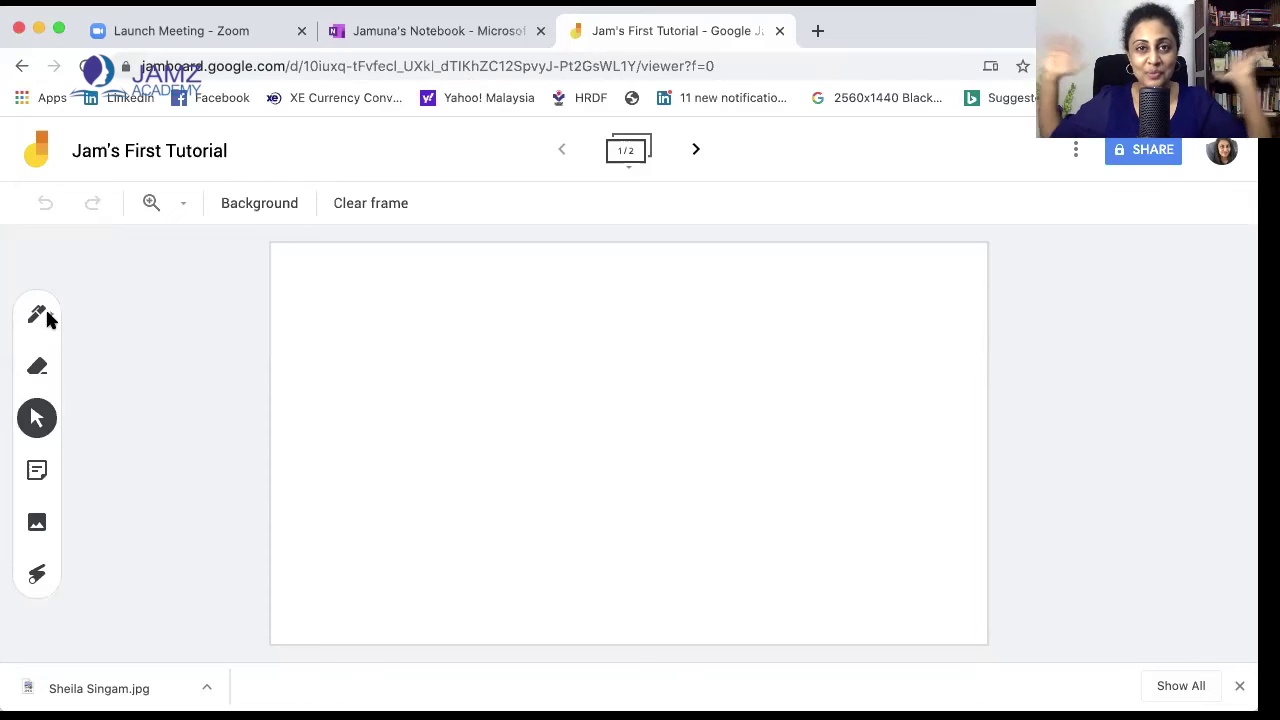
Add a pink sticky note reading 'What's the importance of online presence?' to the frame
{"action": "left_click", "coordinate": [49, 319]}
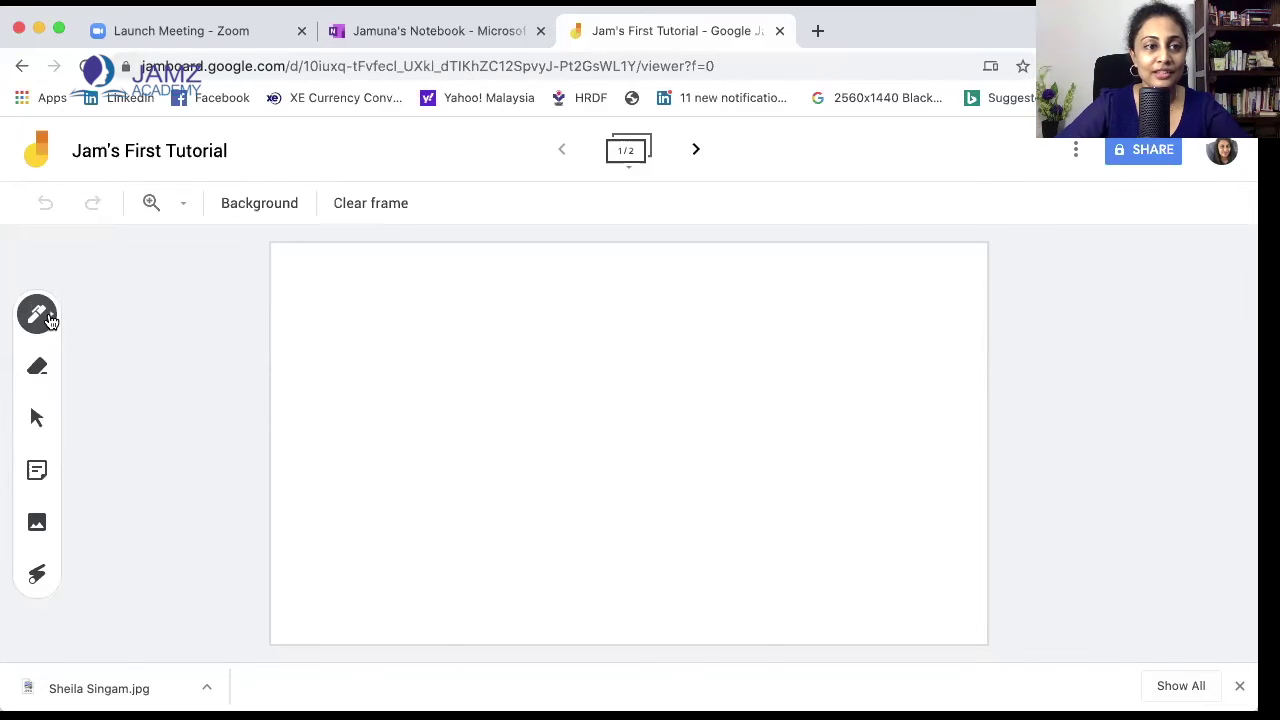
{"action": "left_click", "coordinate": [45, 316]}
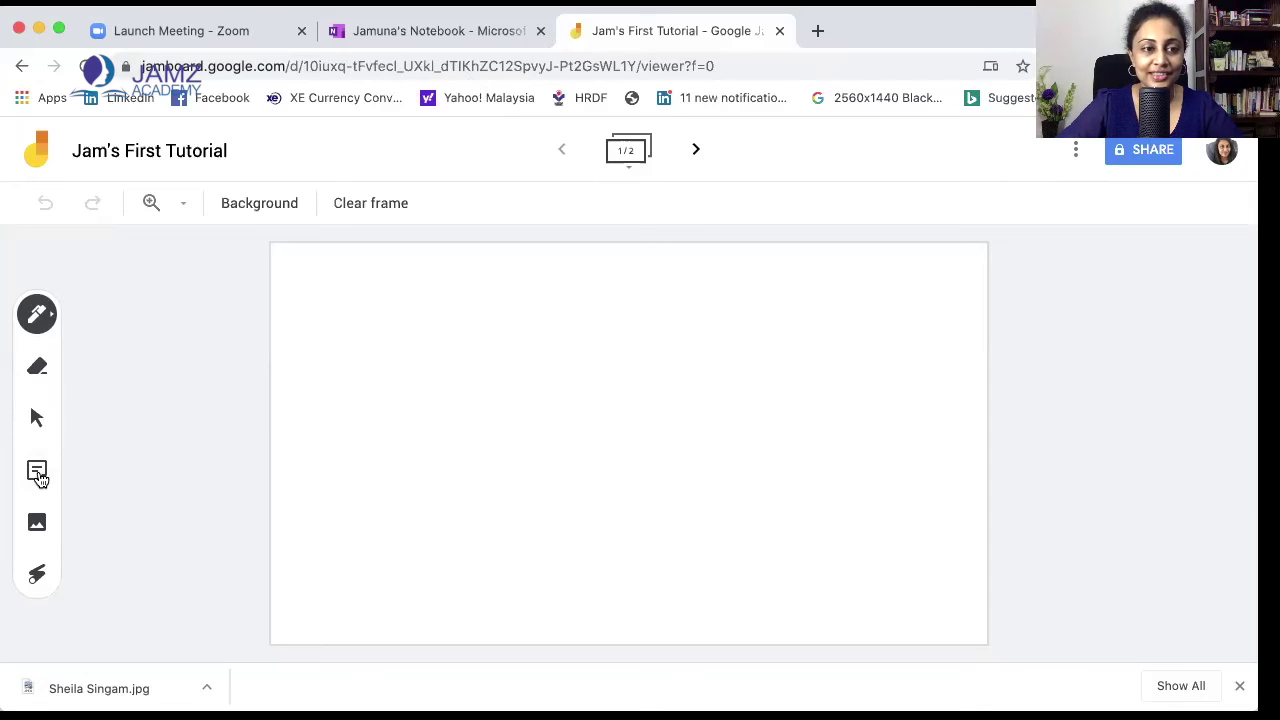
{"action": "left_click", "coordinate": [38, 476]}
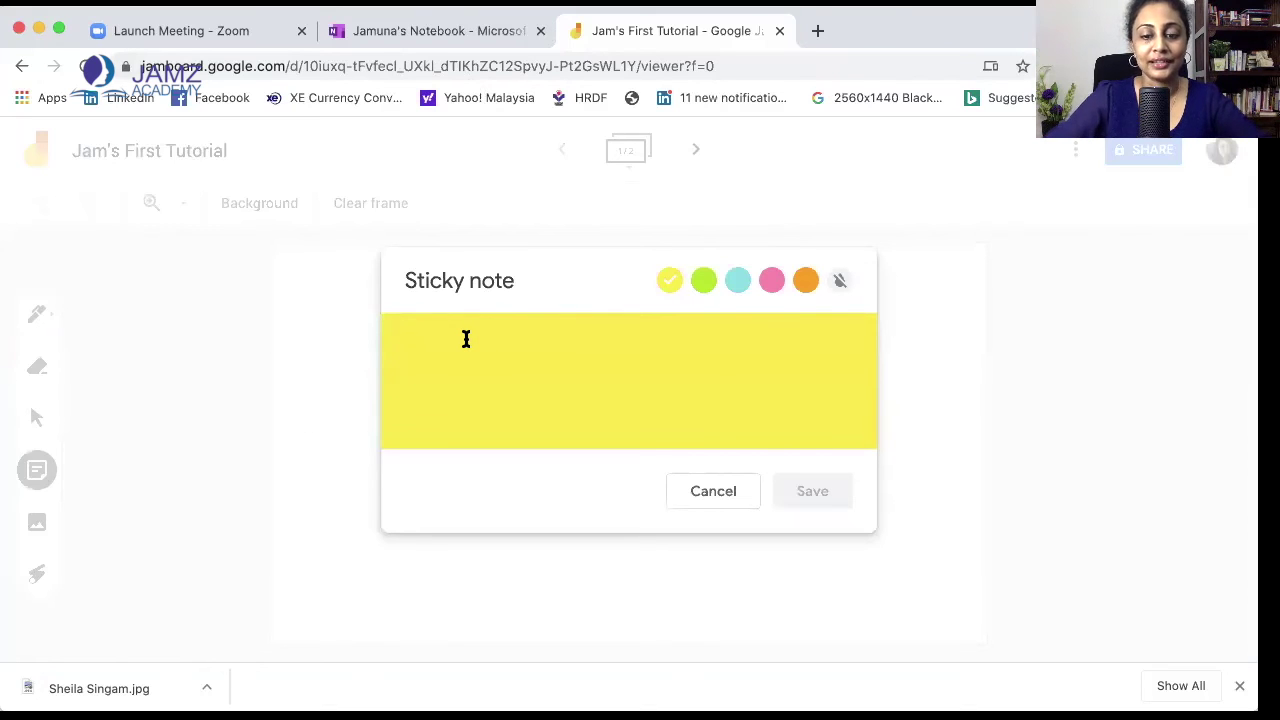
{"action": "type", "text": "What"}
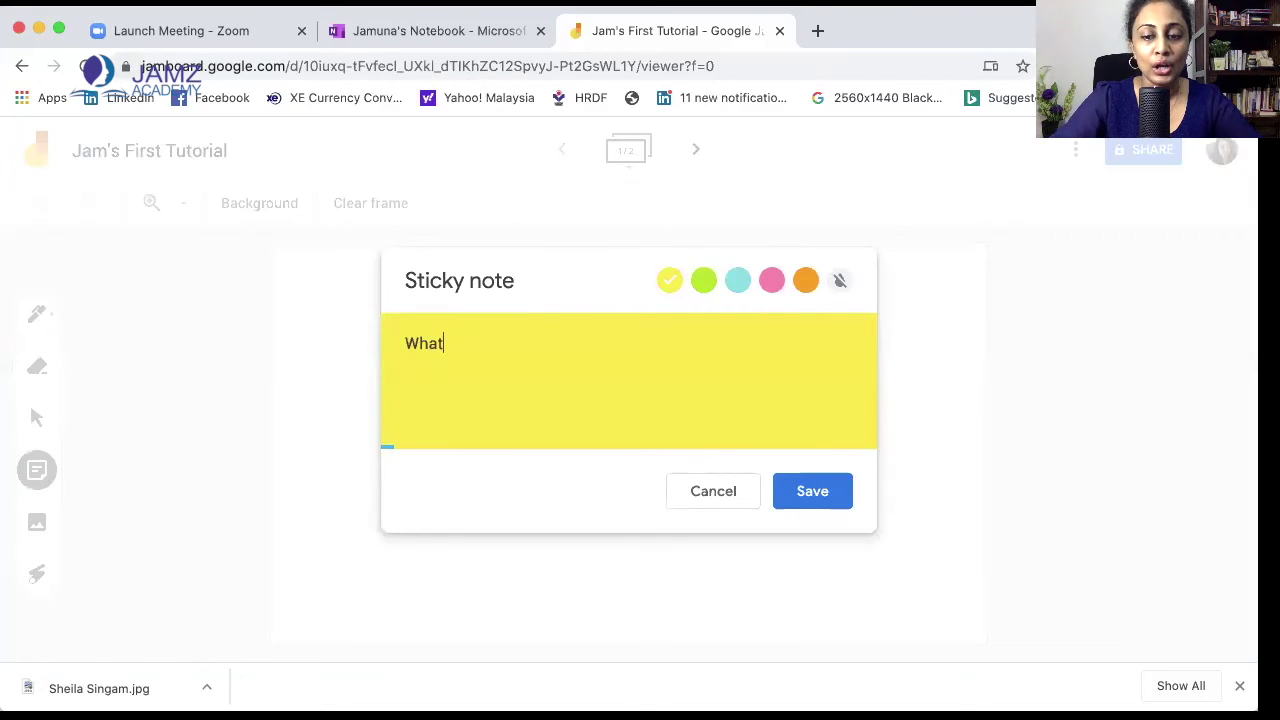
{"action": "type", "text": "'s t"}
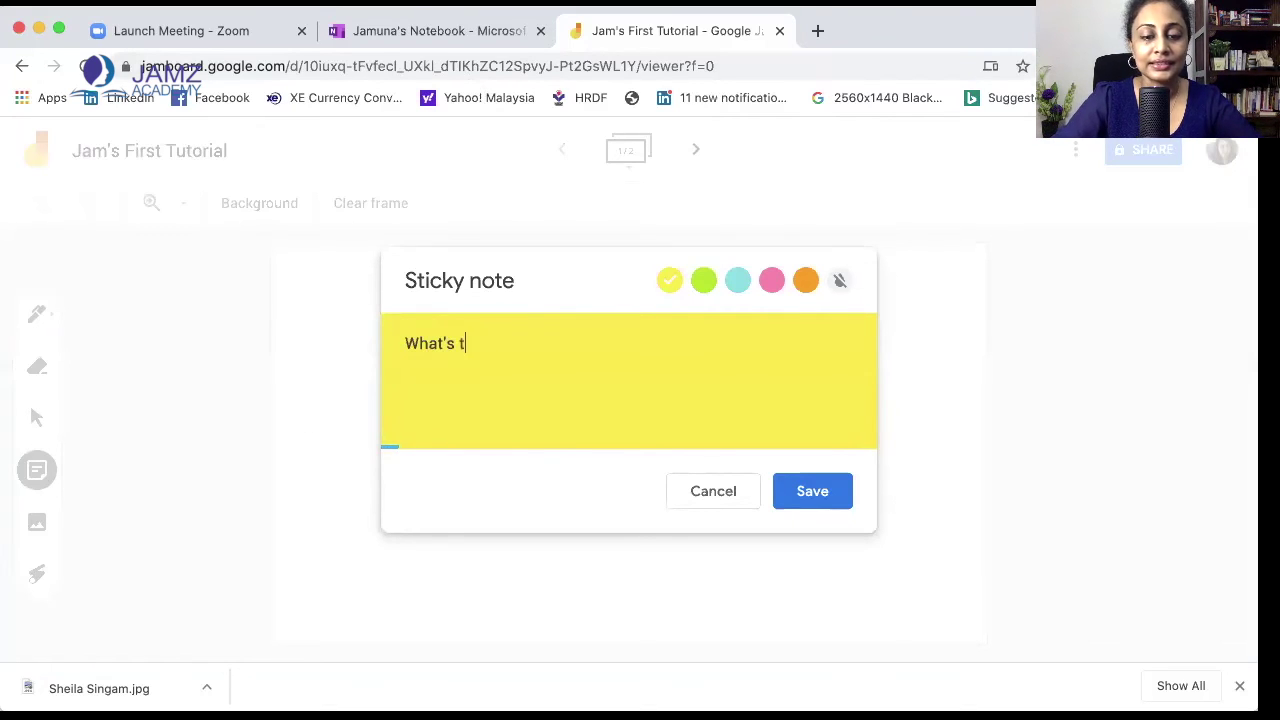
{"action": "type", "text": "he import"}
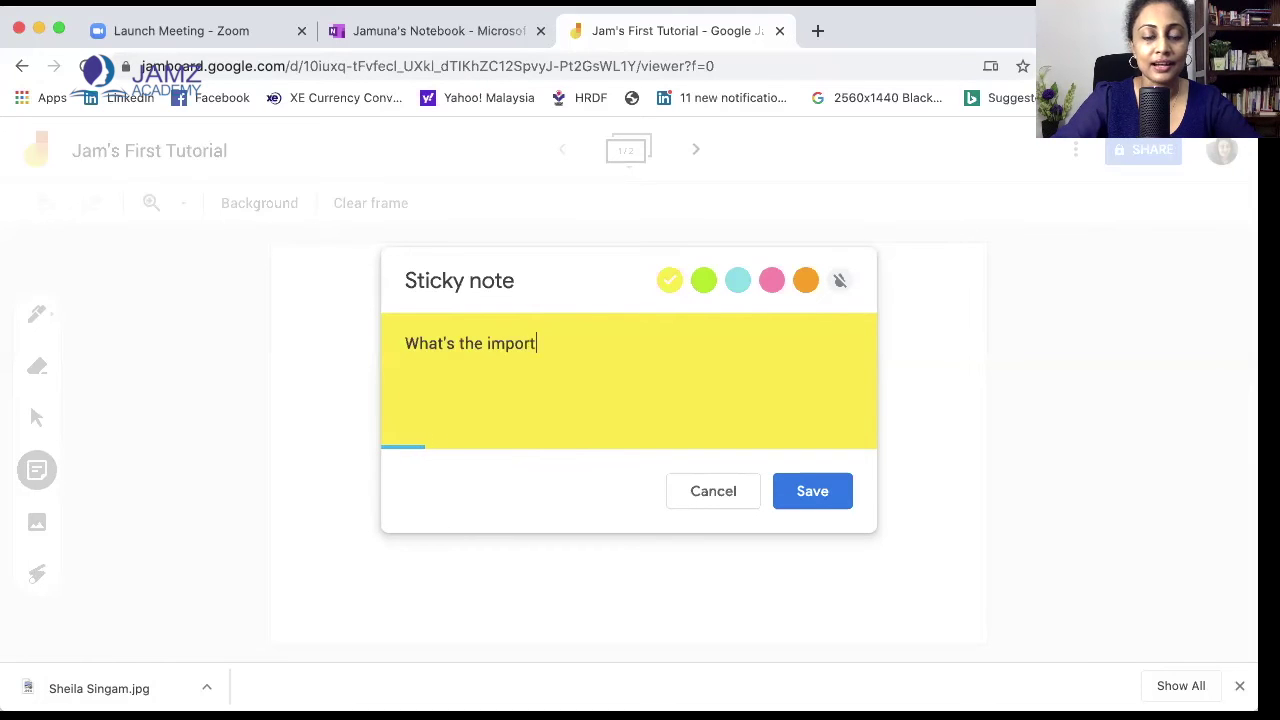
{"action": "type", "text": "ance "}
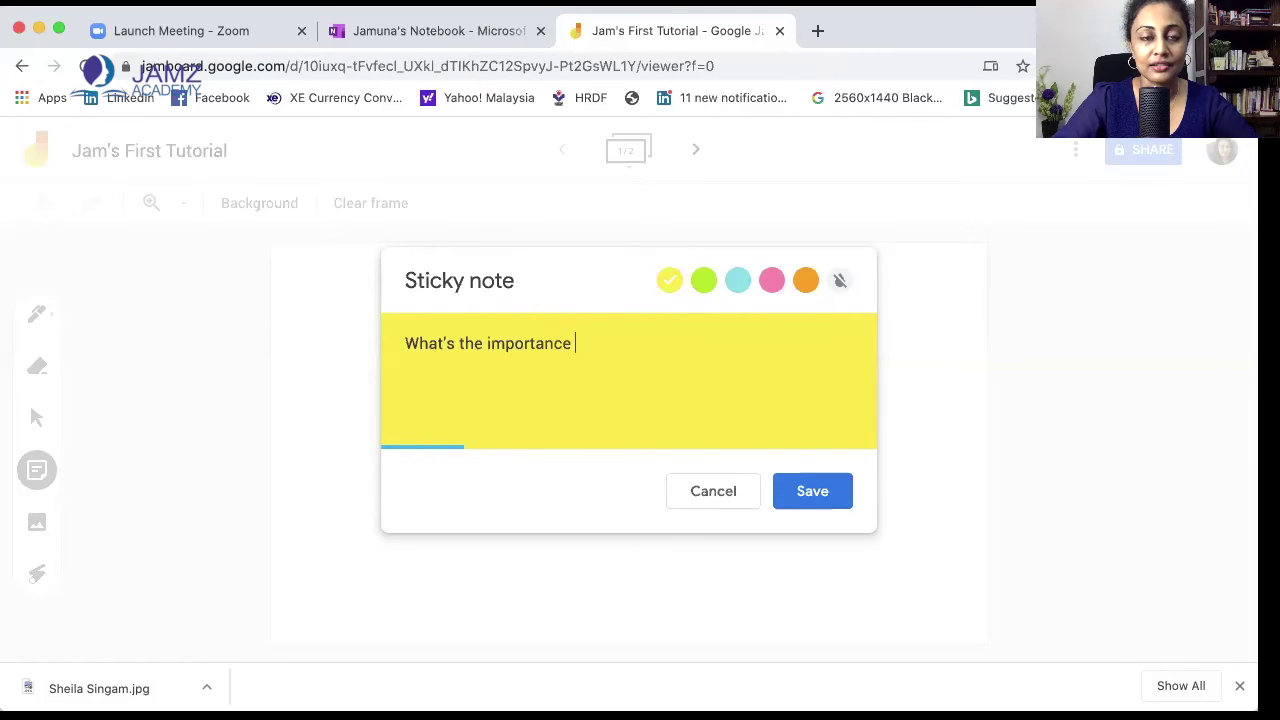
{"action": "type", "text": "of o"}
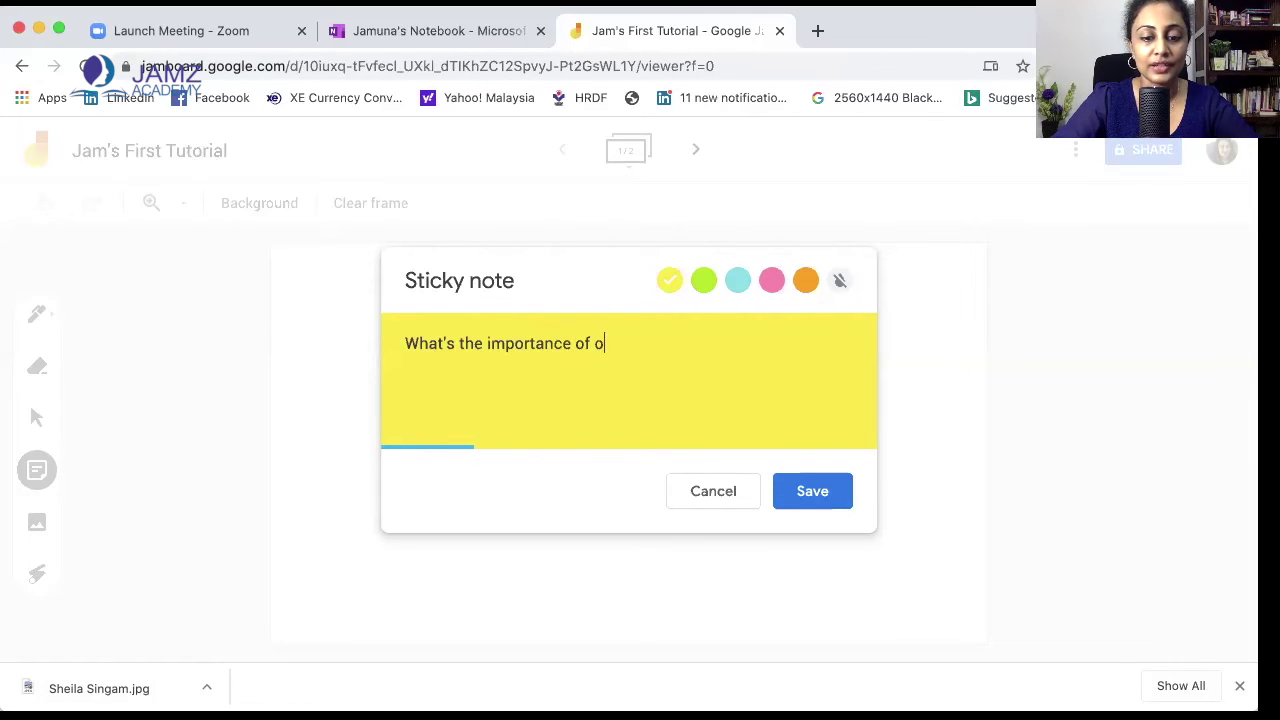
{"action": "type", "text": "nline prese"}
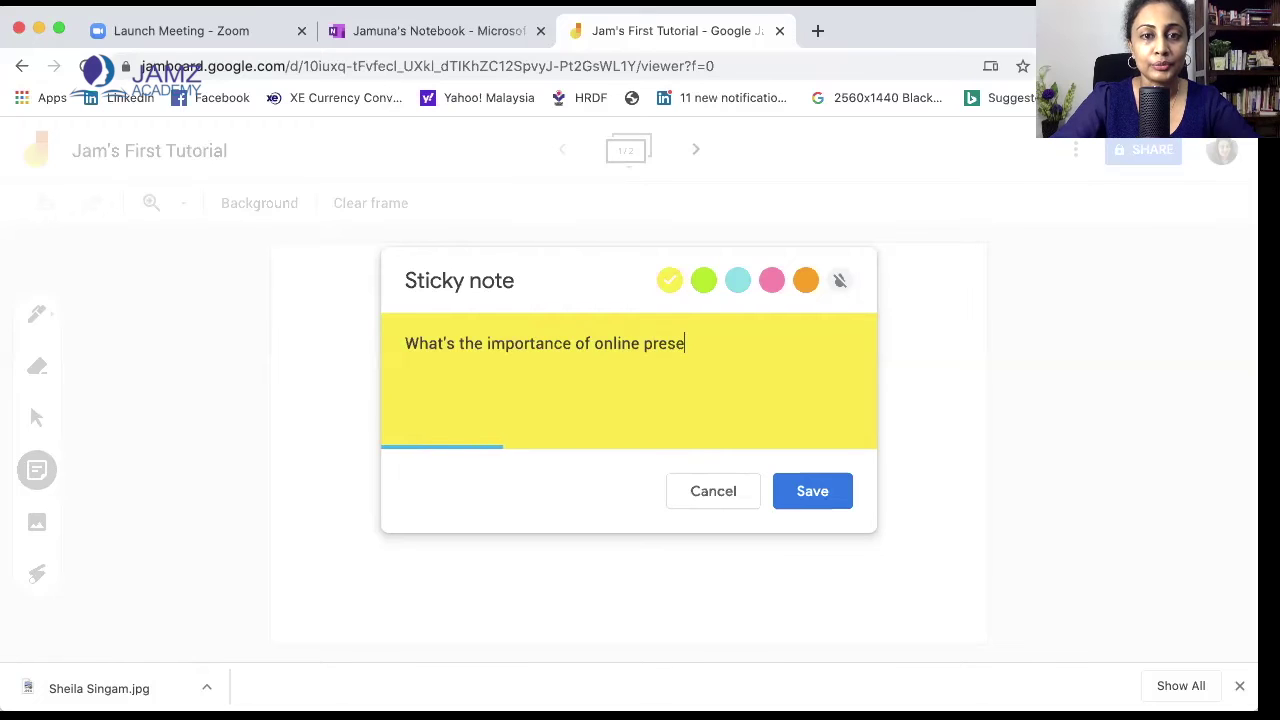
{"action": "type", "text": "nce?"}
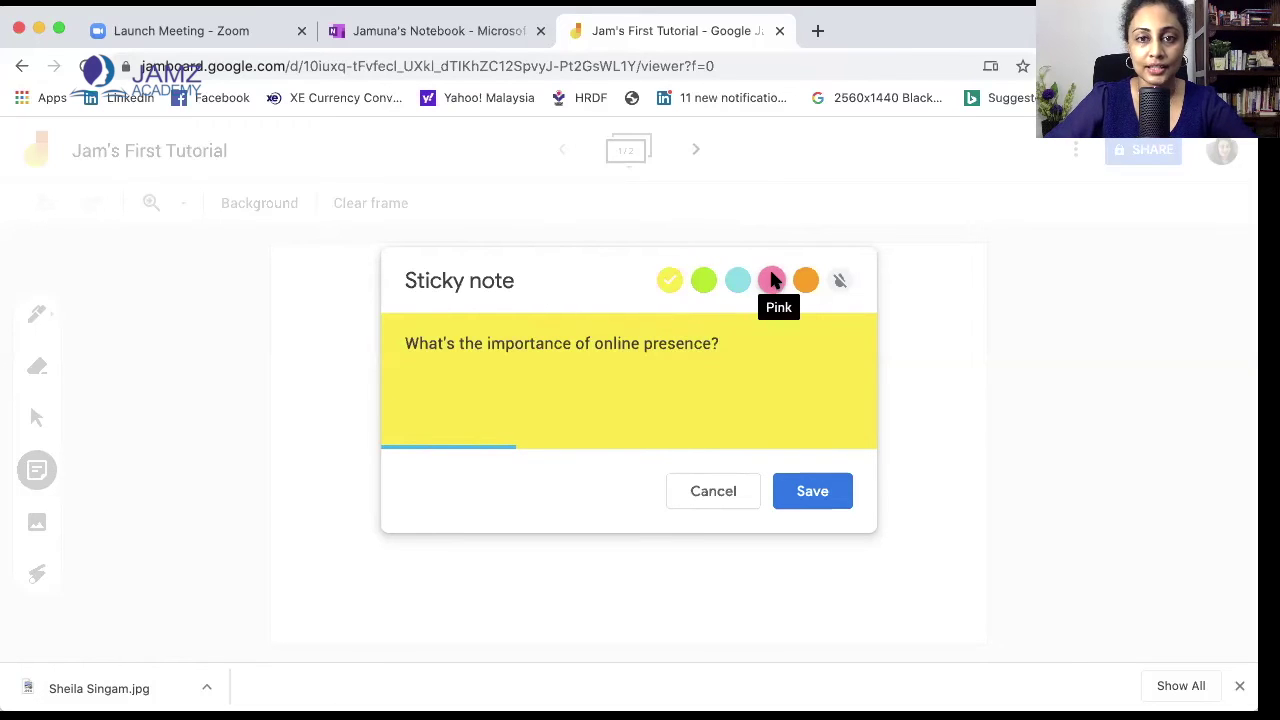
{"action": "left_click", "coordinate": [773, 281]}
{"action": "left_click", "coordinate": [814, 494]}
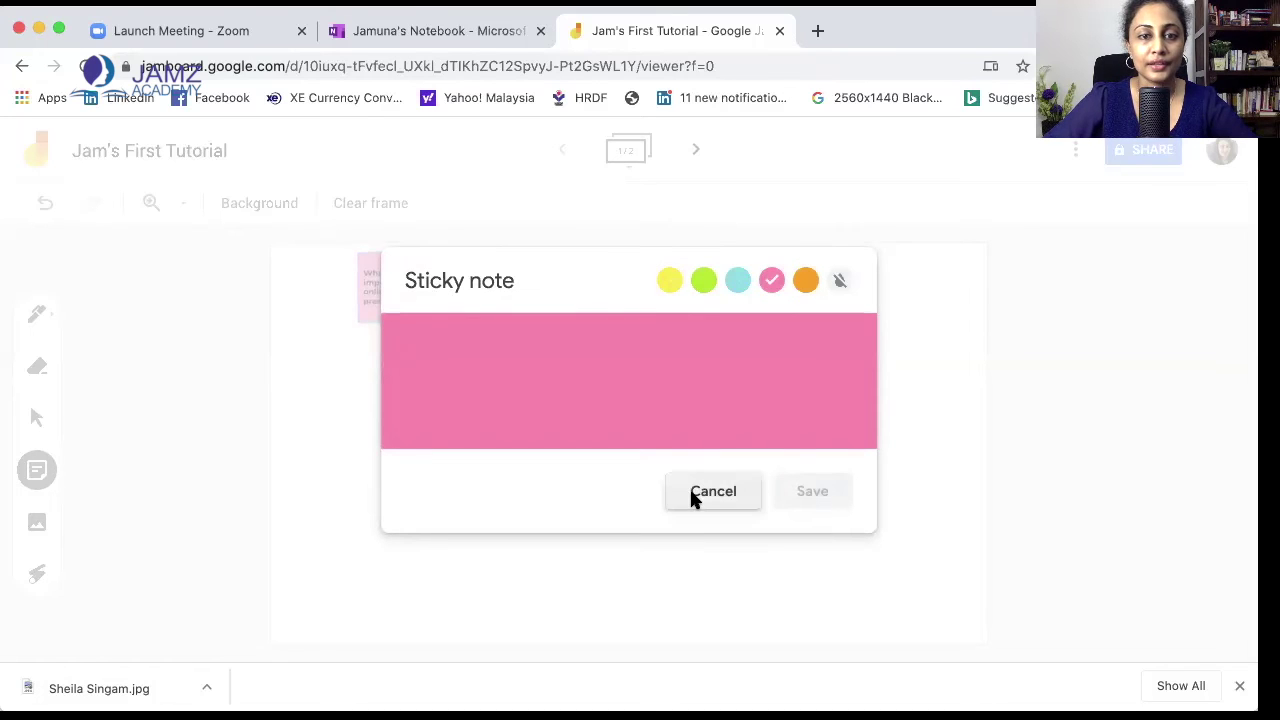
{"action": "left_click", "coordinate": [689, 488]}
Move the pink question note toward the top centre of the frame and select it
{"action": "mouse_move", "coordinate": [398, 298]}
{"action": "left_mouse_down"}
{"action": "mouse_move", "coordinate": [580, 324]}
{"action": "mouse_move", "coordinate": [569, 321]}
{"action": "left_mouse_up"}
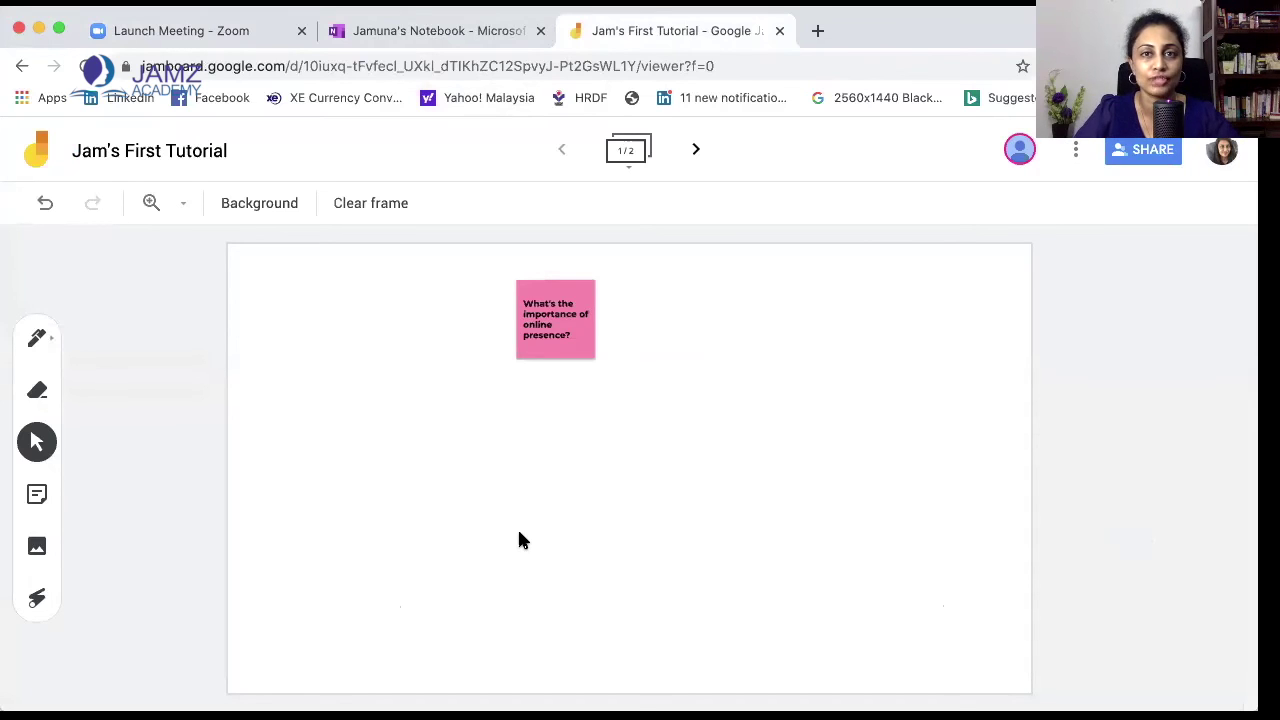
{"action": "left_click", "coordinate": [545, 323]}
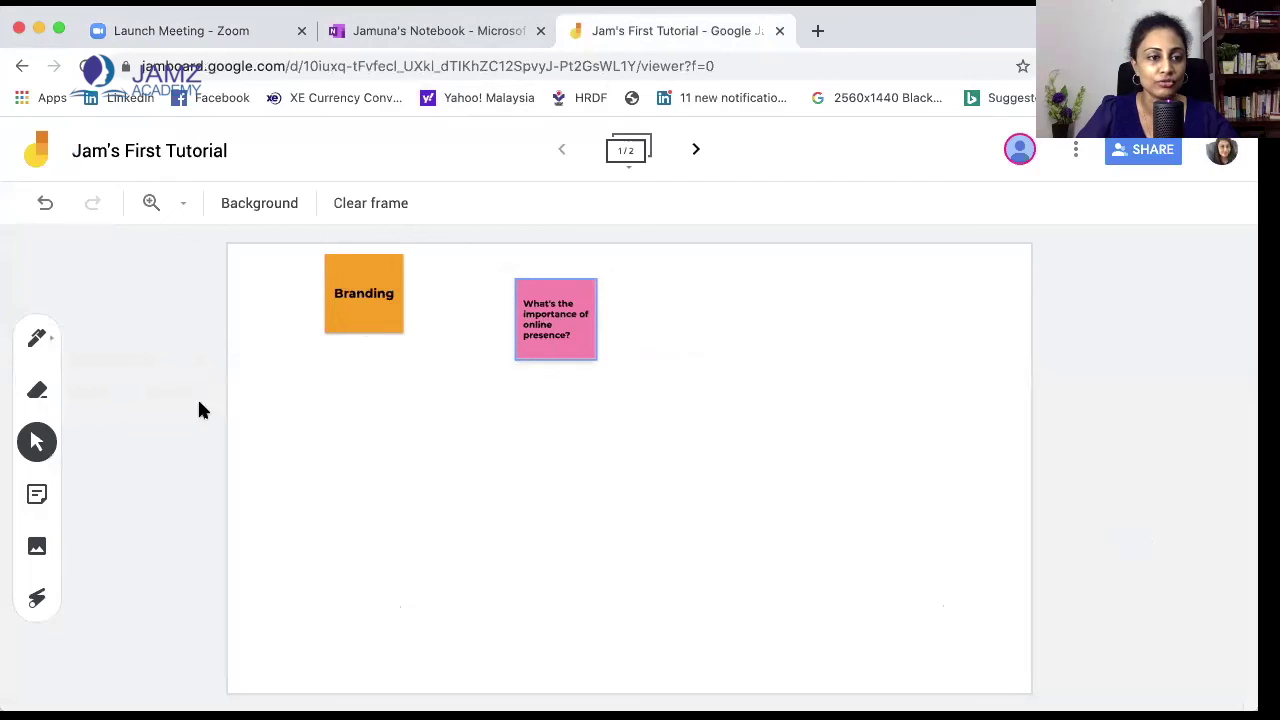
{"action": "left_click", "coordinate": [36, 548]}
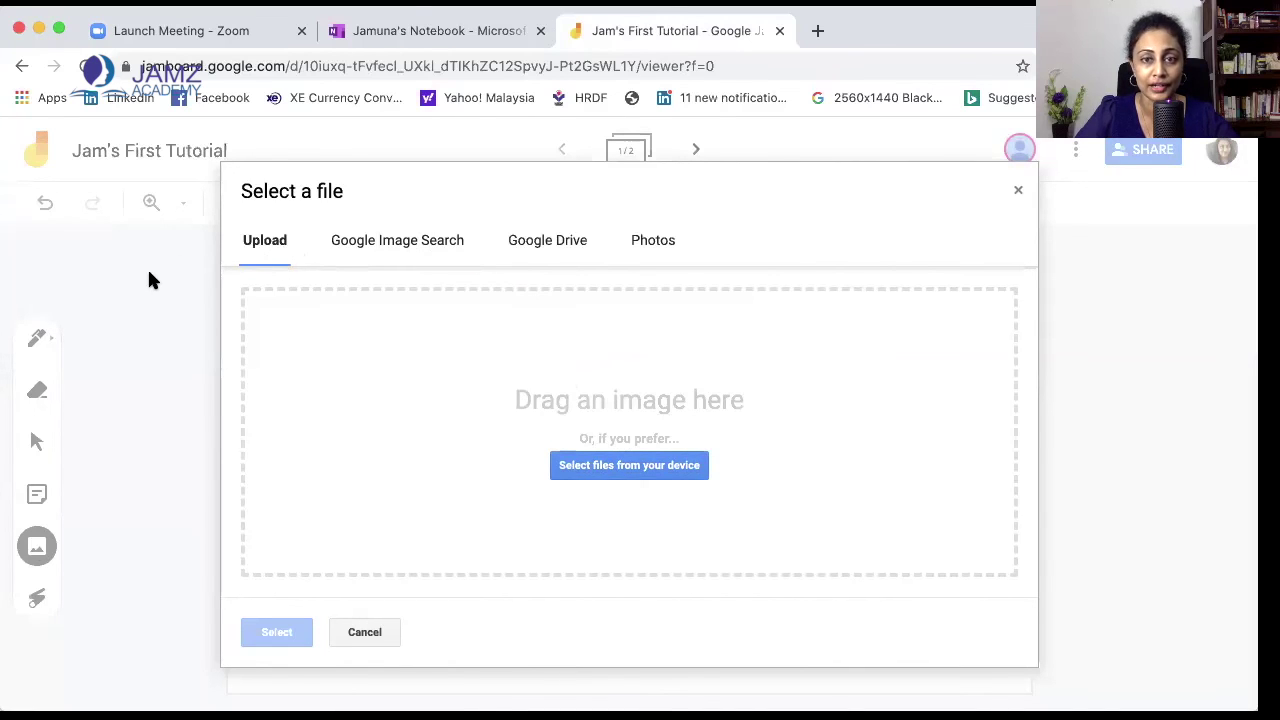
{"action": "left_click", "coordinate": [364, 633]}
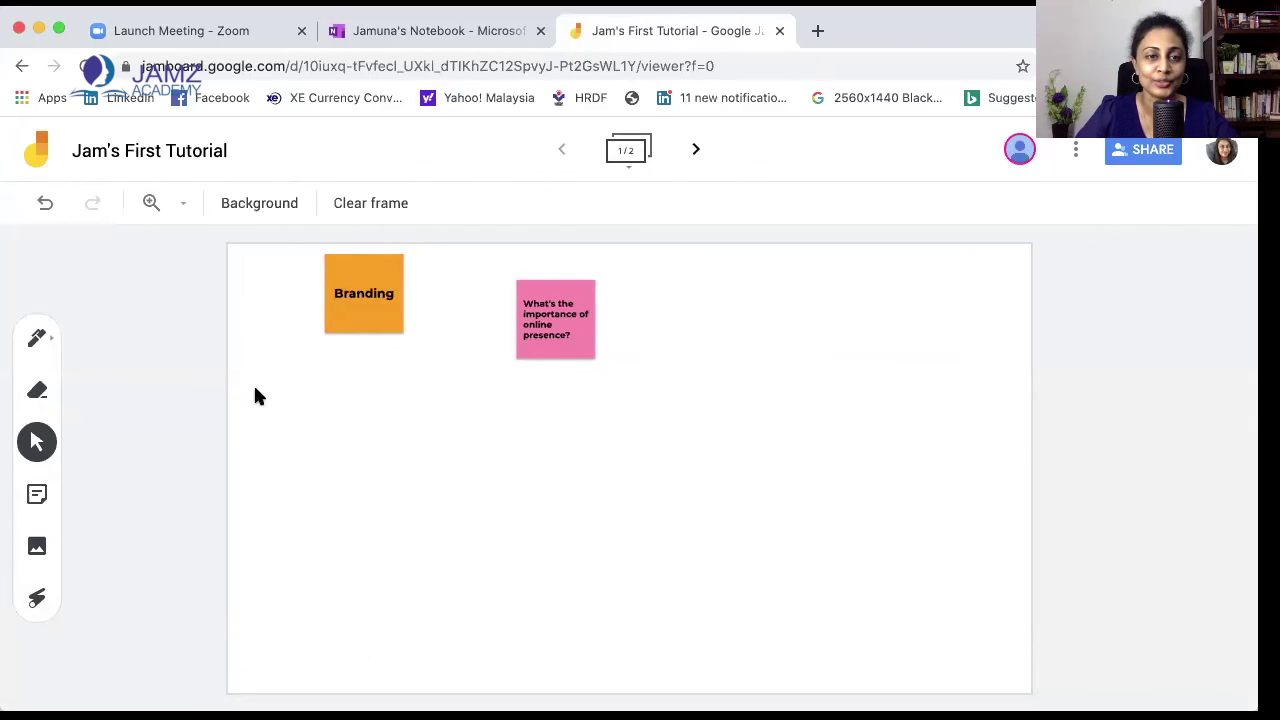
Trace a laser loop around the pink online-presence note
{"action": "left_click", "coordinate": [37, 600]}
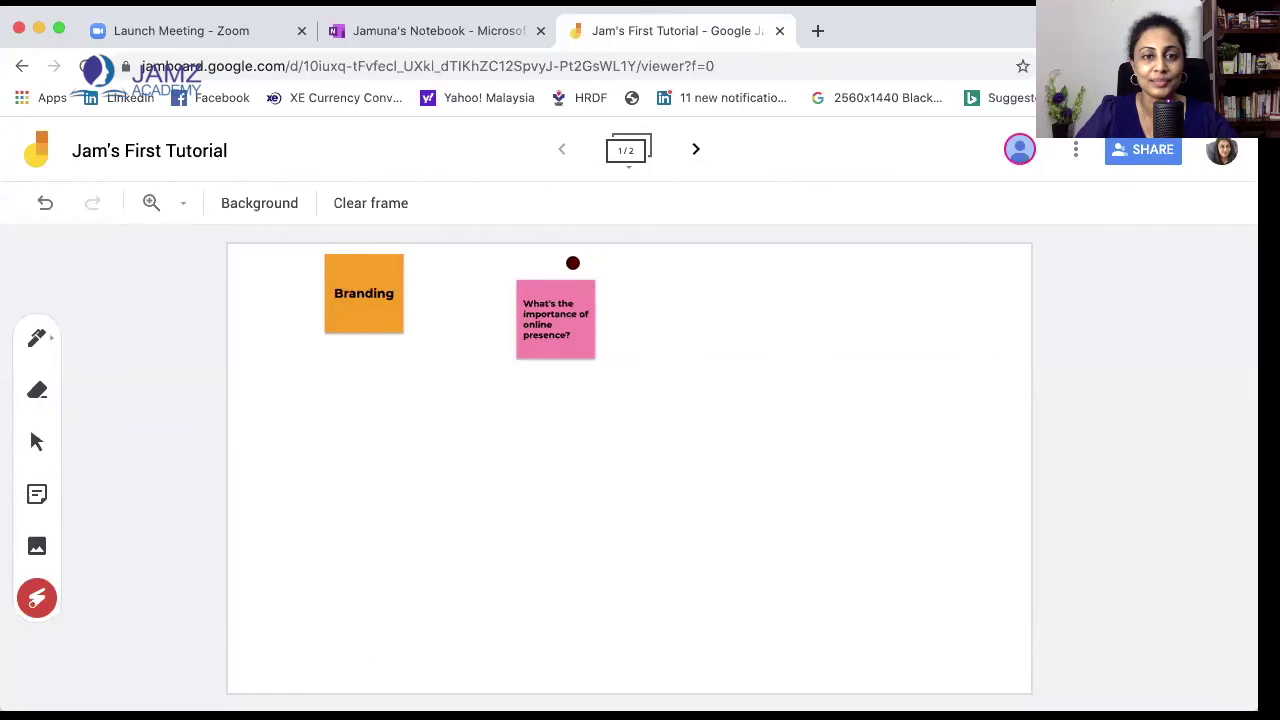
{"action": "mouse_move", "coordinate": [522, 270]}
{"action": "left_mouse_down"}
{"action": "mouse_move", "coordinate": [528, 389]}
{"action": "mouse_move", "coordinate": [551, 246]}
{"action": "left_mouse_up"}
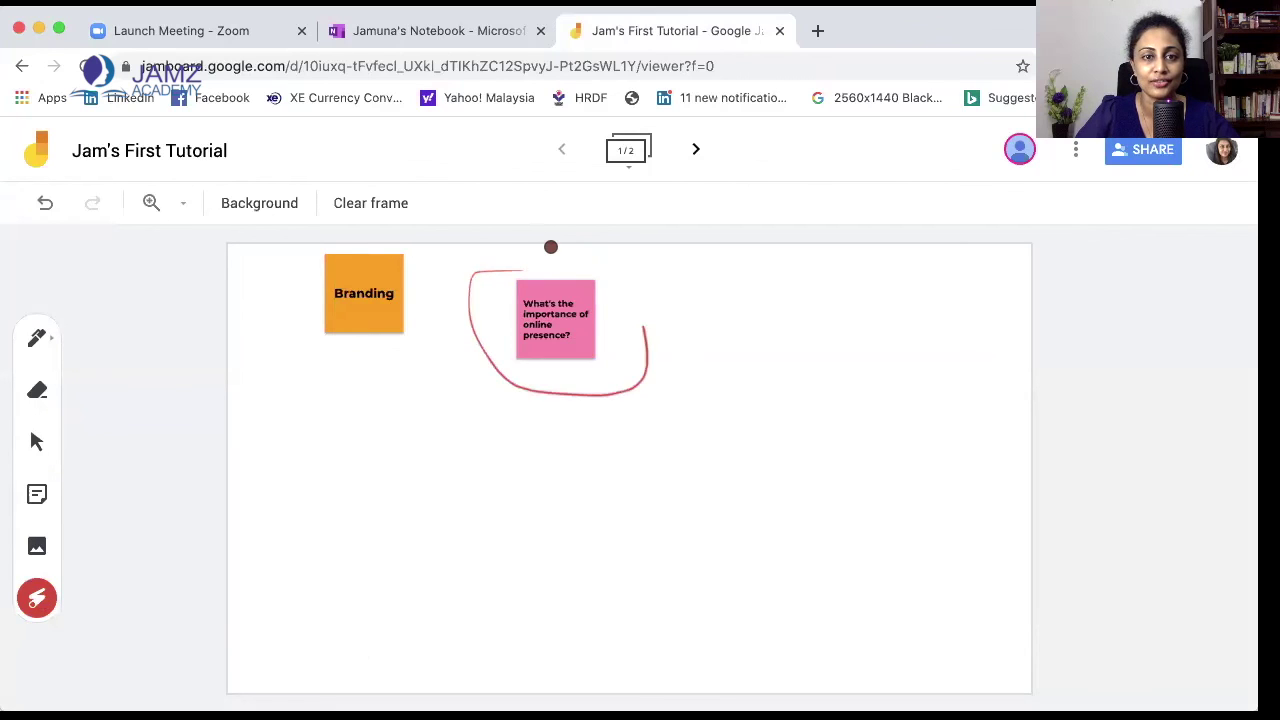